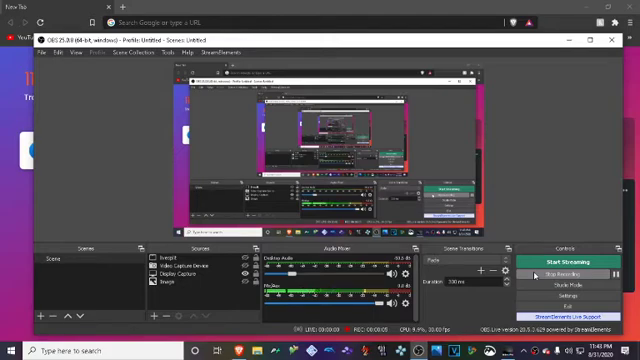
Minimize OBS Studio so the browser's new tab page shows
click(570, 40)
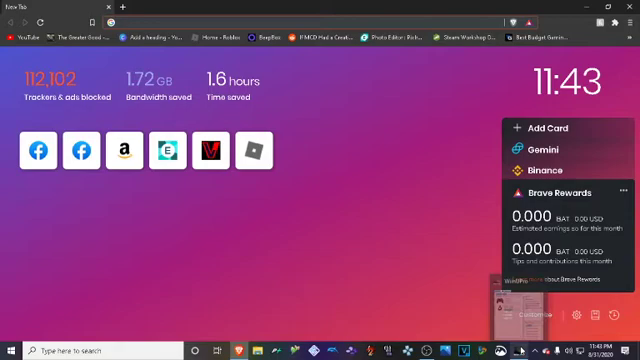
mouse_move(519, 351)
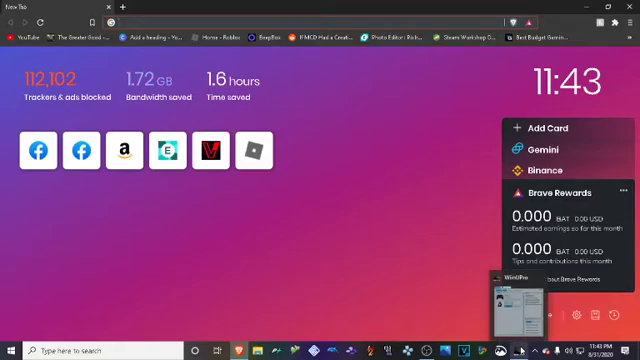
Restore WiinUPro, check the Pro Controller test page in Game Controllers, then close both dialogs
click(519, 349)
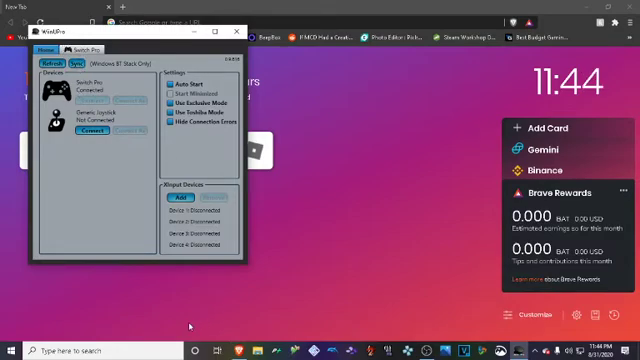
click(121, 355)
text(c)
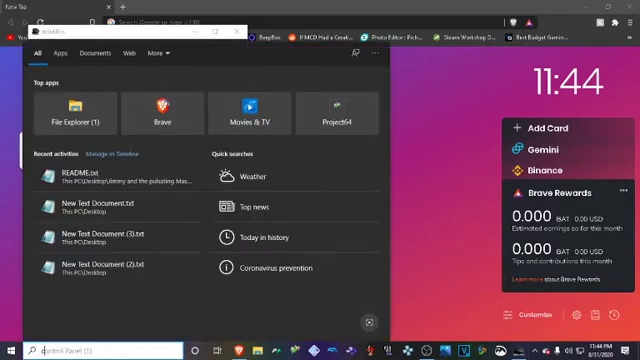
text(ontroll)
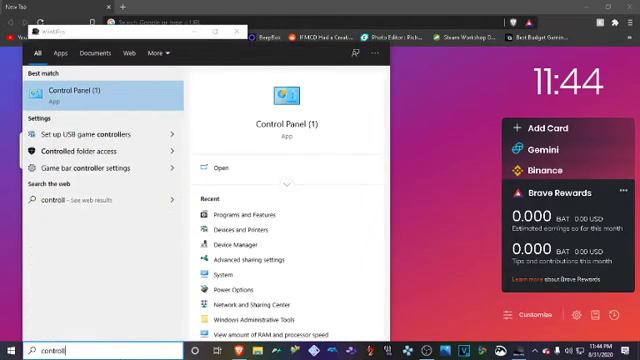
text(er)
key(Return)
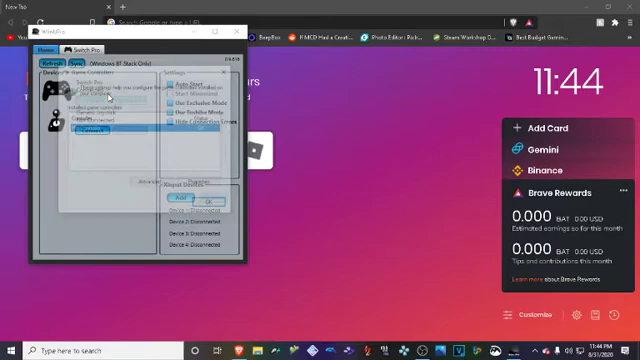
click(189, 186)
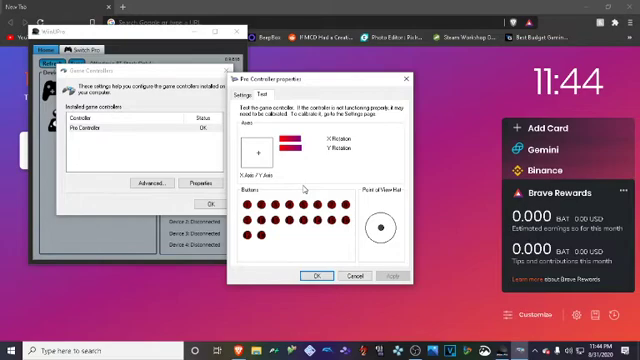
click(312, 275)
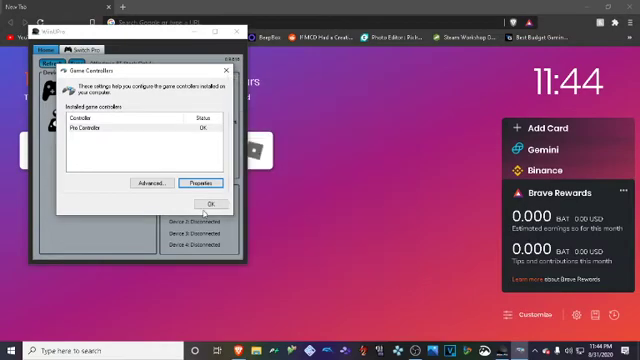
click(208, 205)
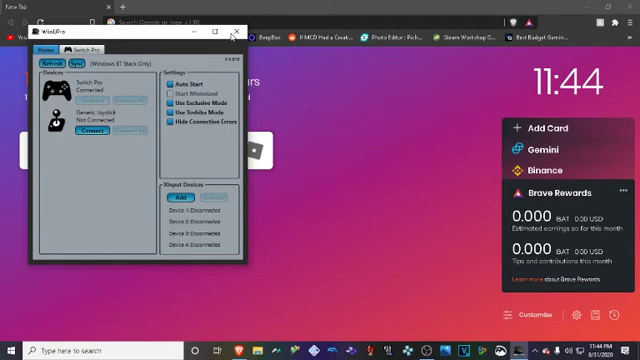
click(234, 33)
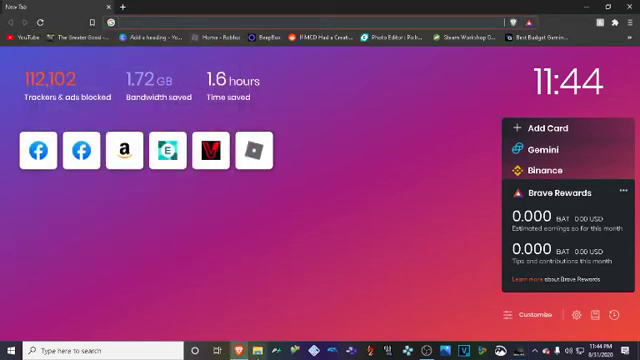
key(super+e)
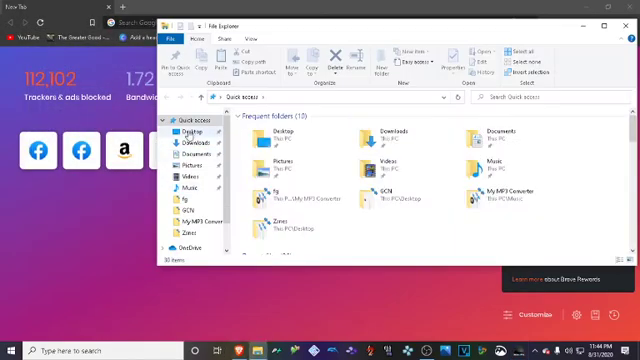
click(188, 134)
double_click(304, 126)
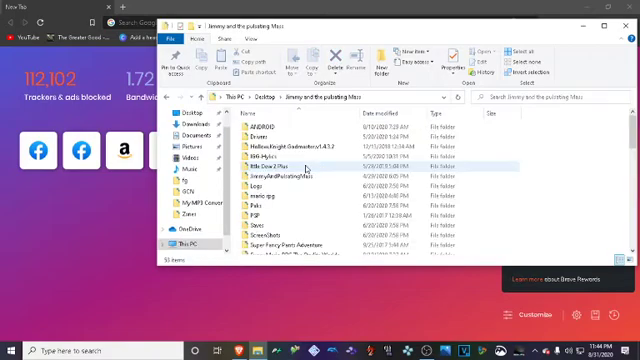
scroll(304, 172, down, 2)
scroll(304, 173, down, 2)
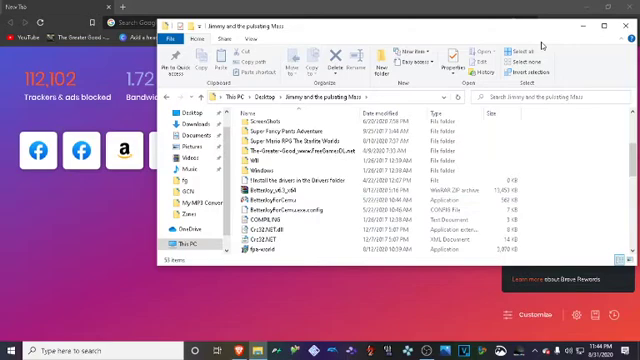
click(622, 27)
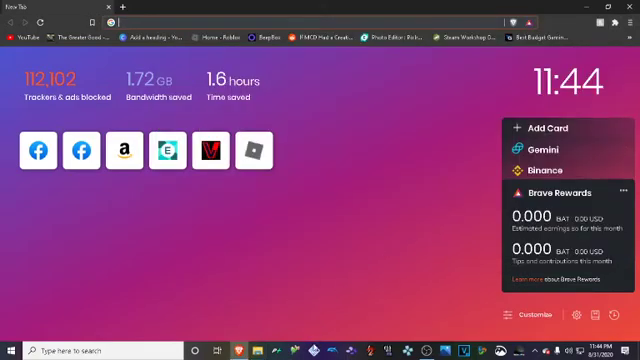
Launch Dolphin and set Port 1 to Standard Controller
click(331, 351)
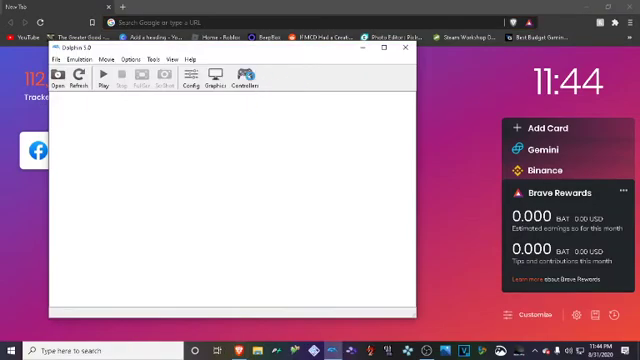
click(244, 78)
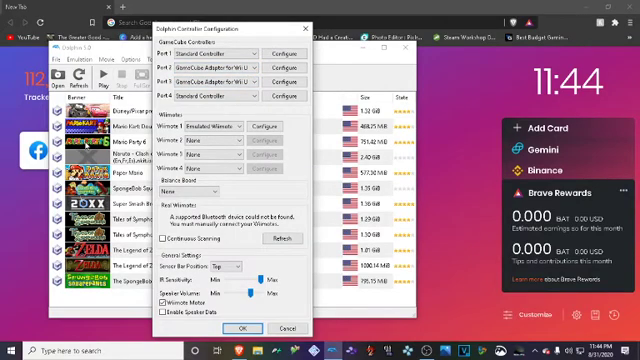
click(248, 54)
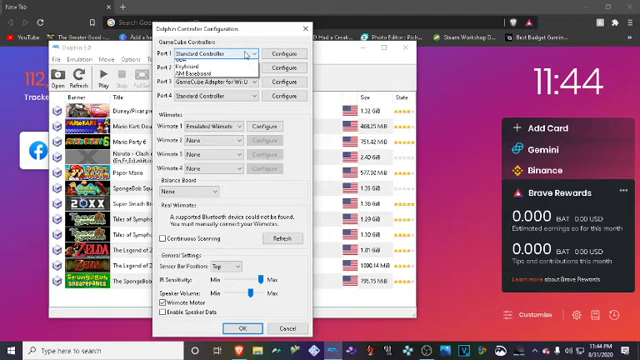
click(232, 71)
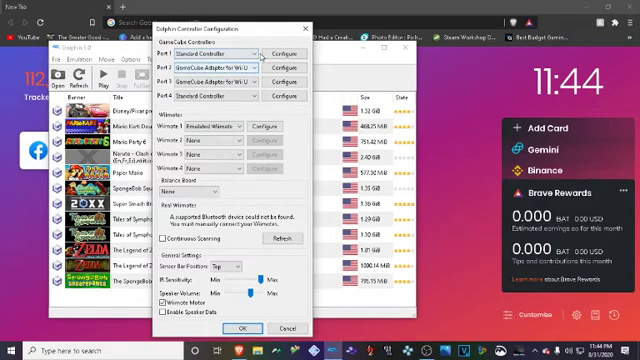
Refresh Port 1's input devices, keep the gamepad selected, and close Dolphin's controller settings
click(276, 54)
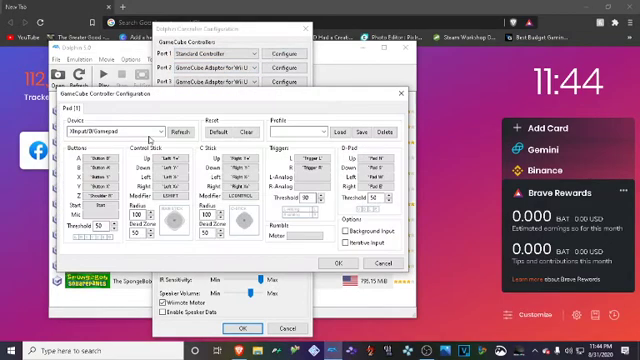
click(175, 132)
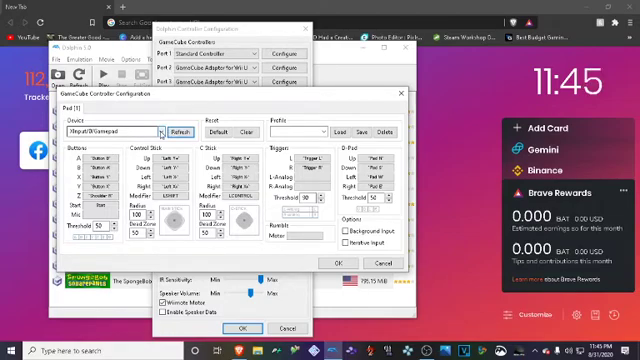
click(150, 131)
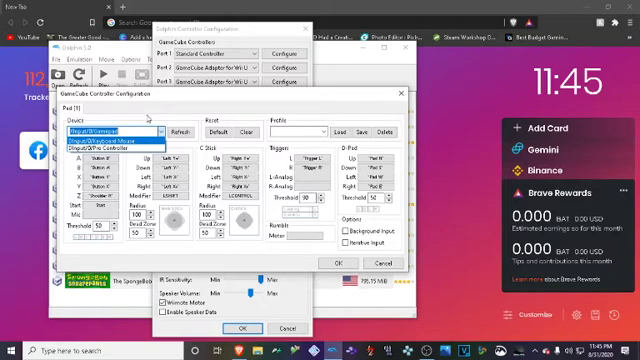
click(148, 118)
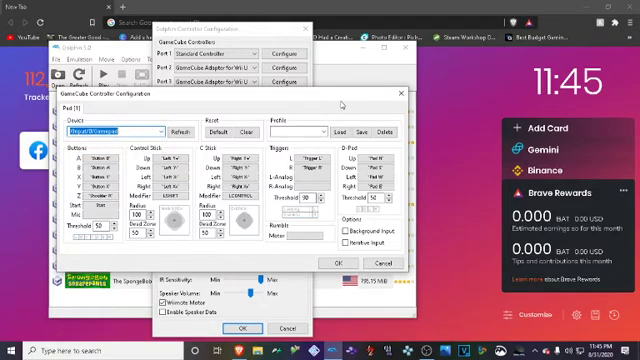
click(400, 95)
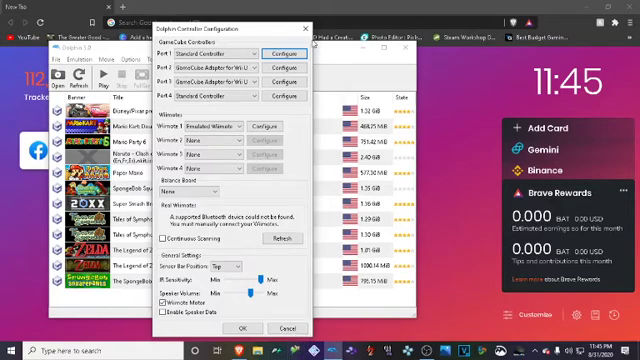
click(305, 28)
Close Dolphin and open the Pro Controller's properties from Game Controllers
click(404, 49)
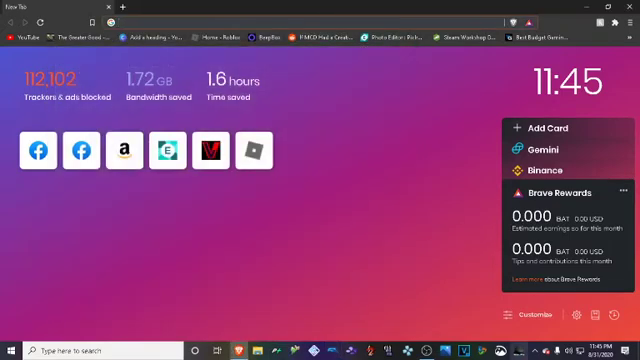
click(48, 351)
text(cont)
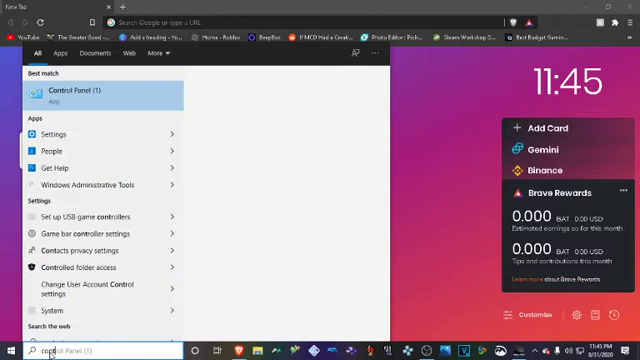
text(roller)
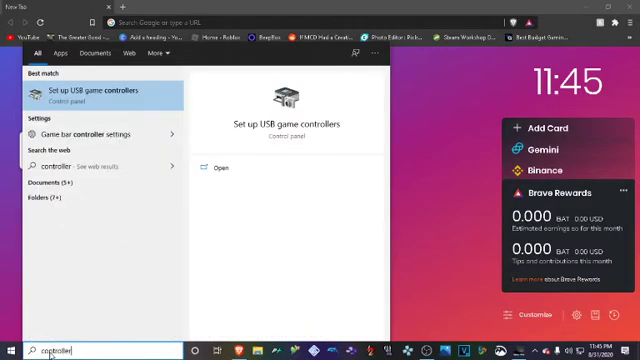
click(136, 95)
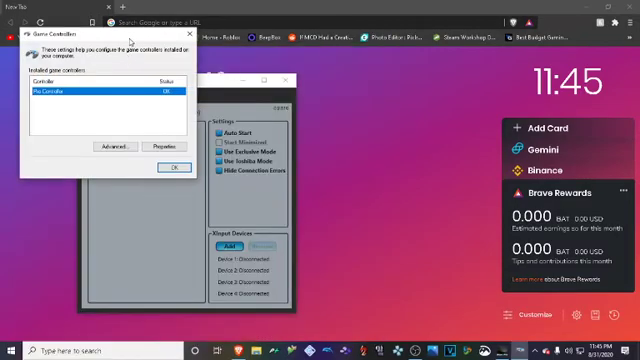
drag(130, 42, 523, 75)
click(552, 183)
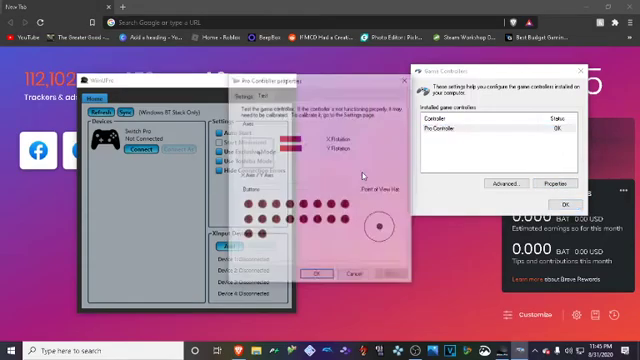
Connect the Switch Pro controller in WiinUPro and show its button layout
click(123, 139)
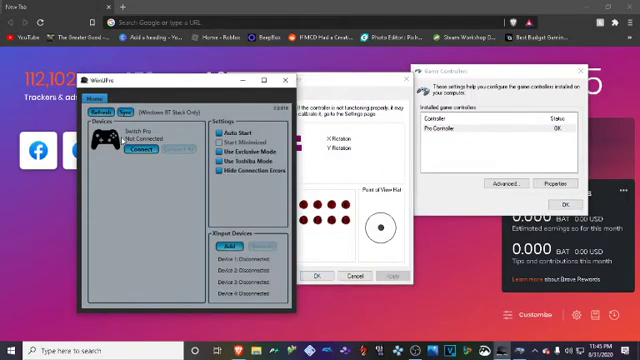
click(141, 149)
click(148, 101)
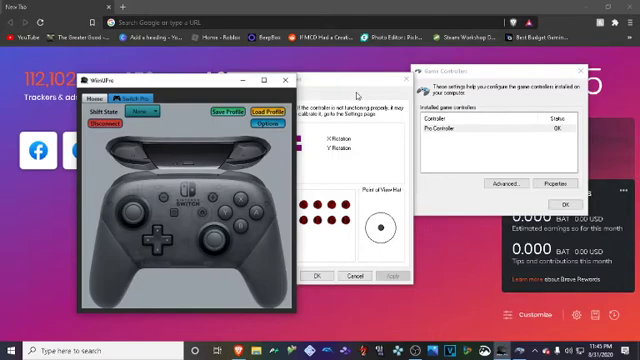
Move the Pro Controller test window and switch to its calibration Settings tab
drag(419, 86, 443, 86)
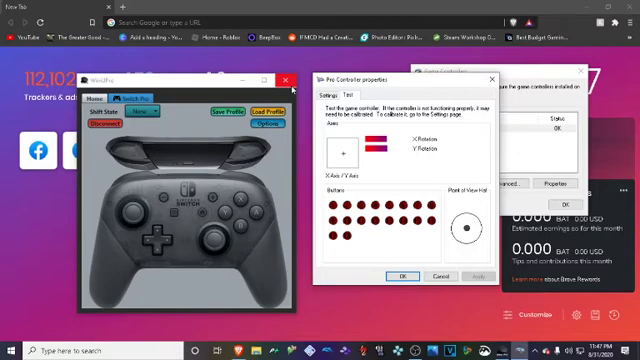
click(328, 95)
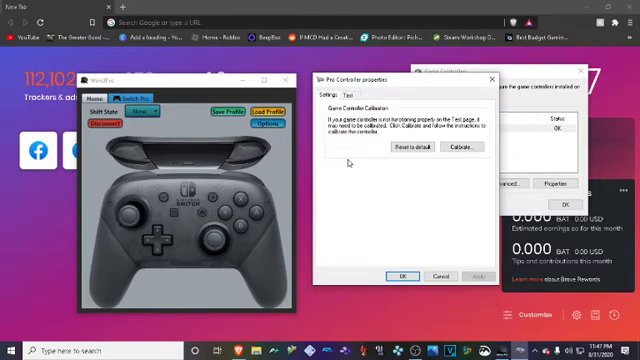
key(ctrl+Tab)
key(ctrl+Tab)
key(ctrl+Tab)
key(ctrl+Tab)
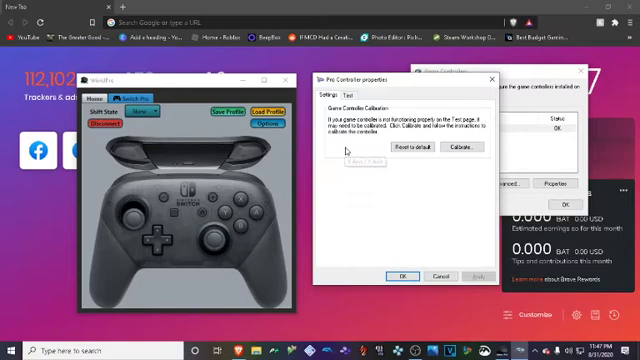
key(ctrl+Tab)
key(ctrl+Tab)
key(ctrl+Tab)
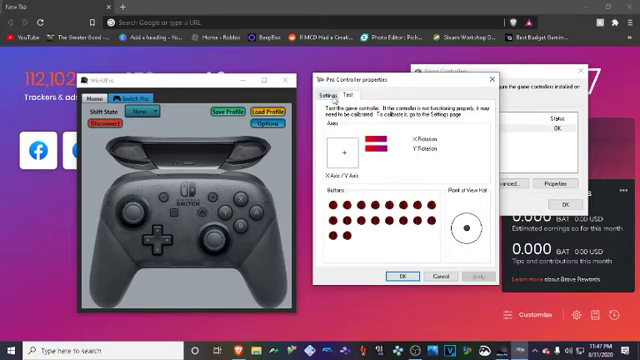
click(330, 96)
Start the calibration wizard and calibrate the stick's centre point and axes
click(455, 149)
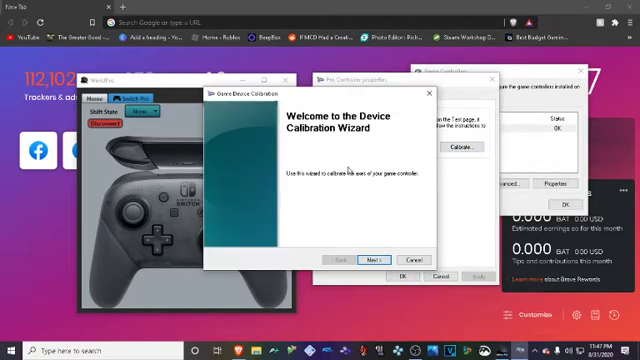
click(374, 259)
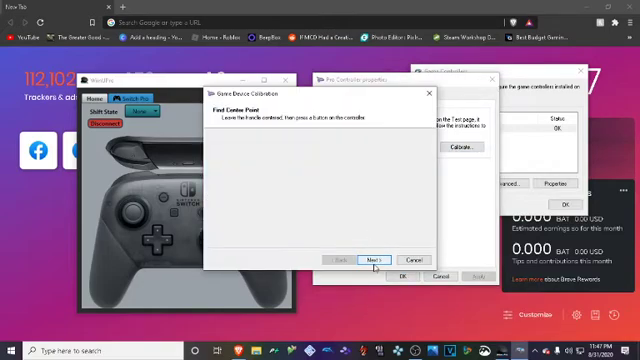
click(373, 260)
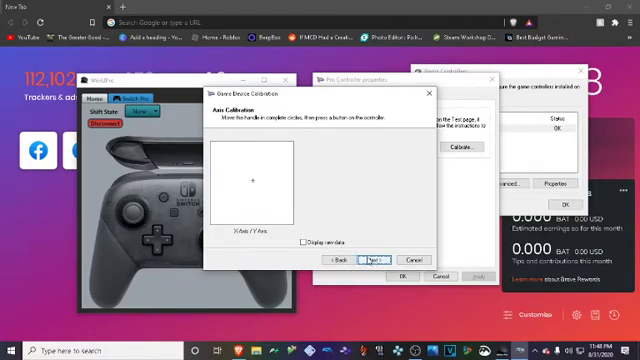
click(373, 260)
click(373, 261)
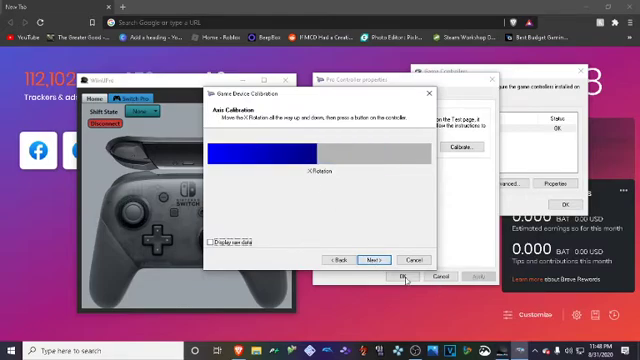
Exit a background app from the system tray's hidden icons
click(519, 350)
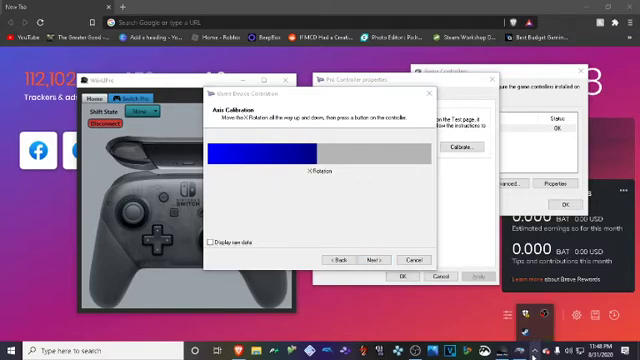
right_click(526, 334)
click(529, 333)
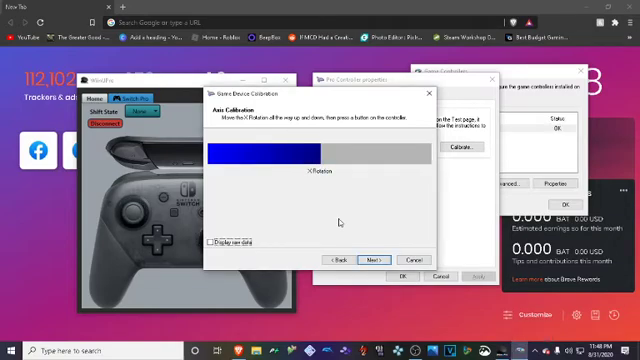
Finish the X and Y rotation calibration and apply it
click(372, 260)
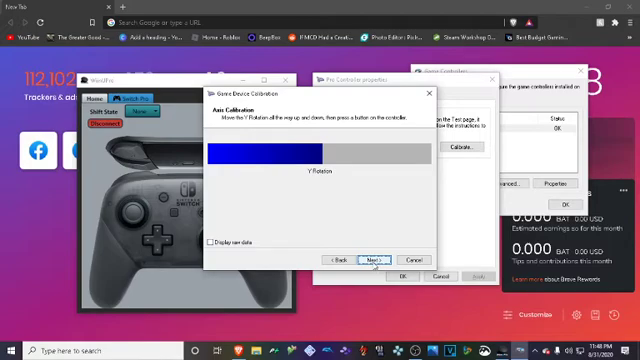
click(374, 263)
click(374, 261)
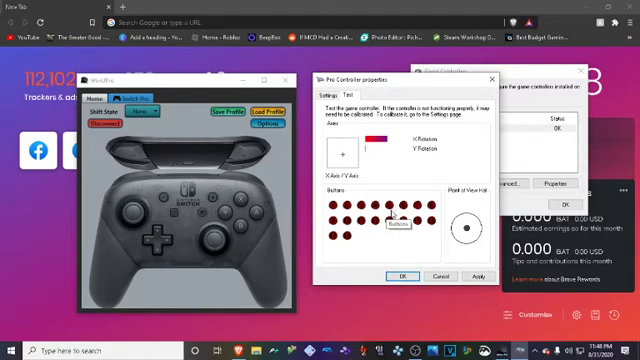
click(470, 277)
Close the controller dialogs and open Brave's full History page
click(404, 276)
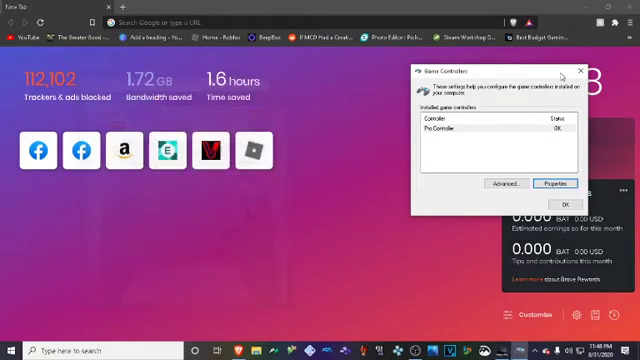
click(578, 72)
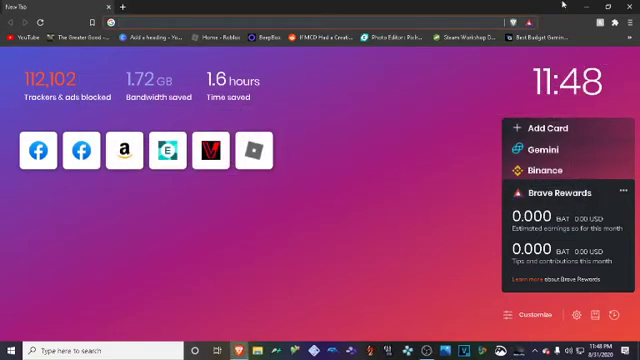
click(628, 22)
mouse_move(560, 96)
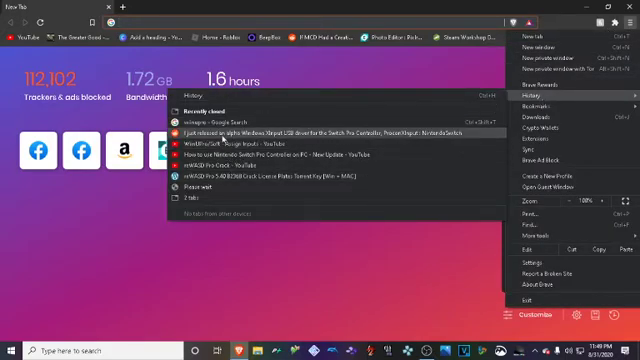
click(222, 97)
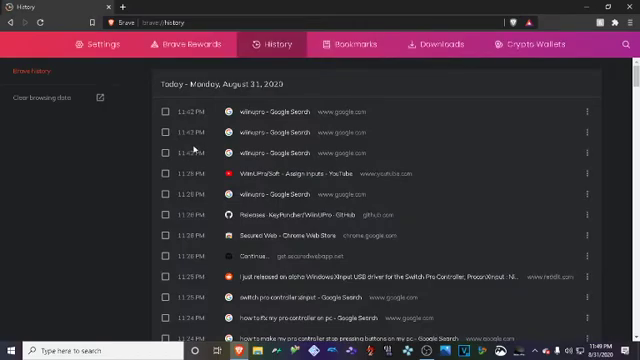
Reopen the WiinUPro GitHub releases page from history and copy its URL
click(230, 216)
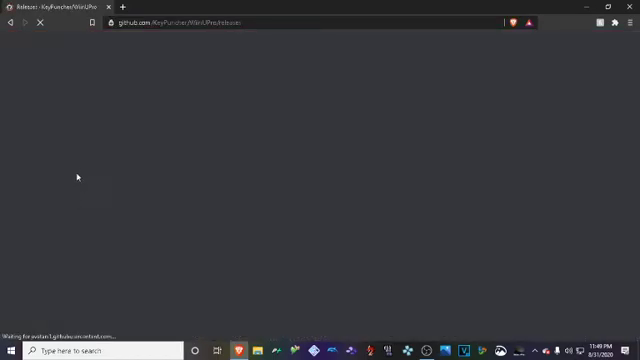
scroll(157, 179, down, 1)
scroll(157, 177, down, 2)
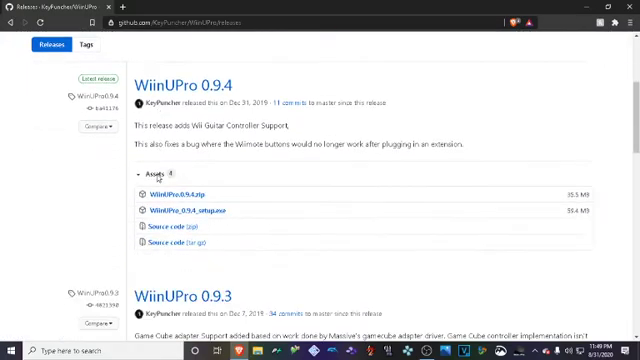
scroll(175, 173, up, 3)
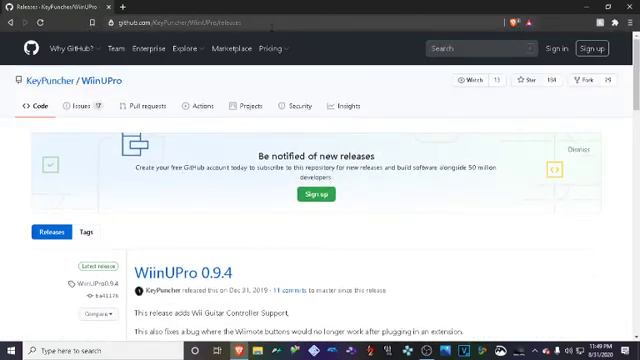
click(240, 22)
right_click(145, 23)
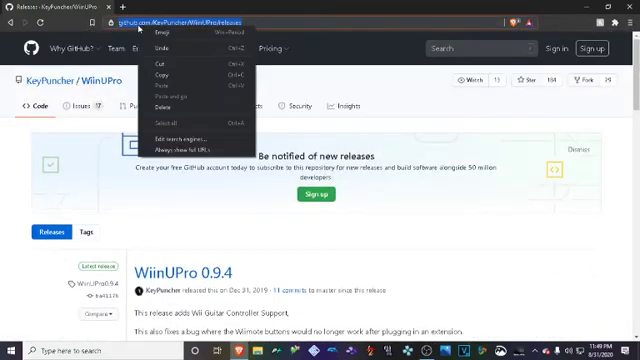
click(150, 75)
scroll(150, 97, down, 1)
scroll(154, 119, down, 2)
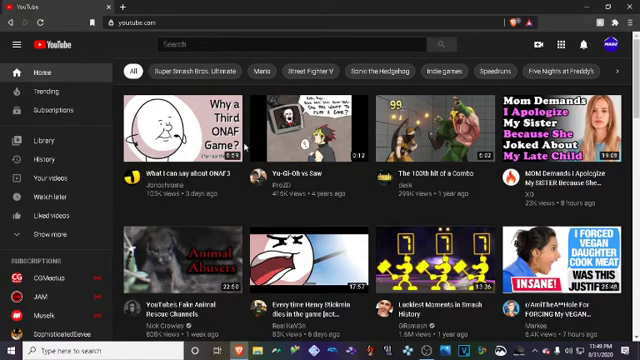
Open THE MADZ Gaming channel page via the account menu's Your channel
click(611, 44)
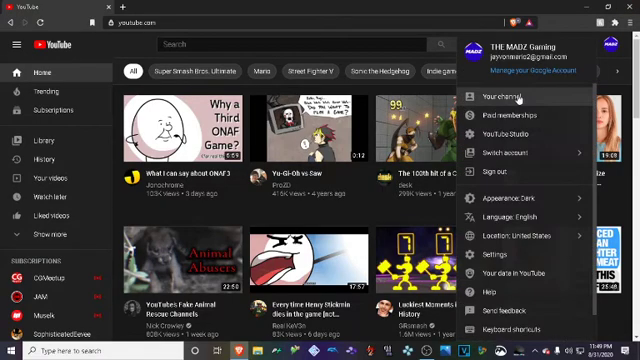
click(505, 97)
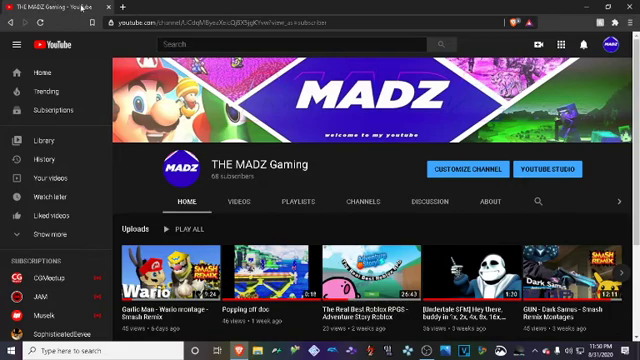
Open a new browser tab and go to the home page for a fresh search
click(122, 7)
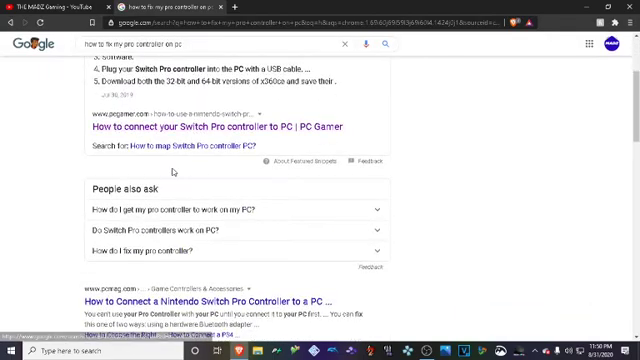
scroll(193, 193, down, 4)
scroll(200, 205, down, 3)
scroll(200, 210, down, 3)
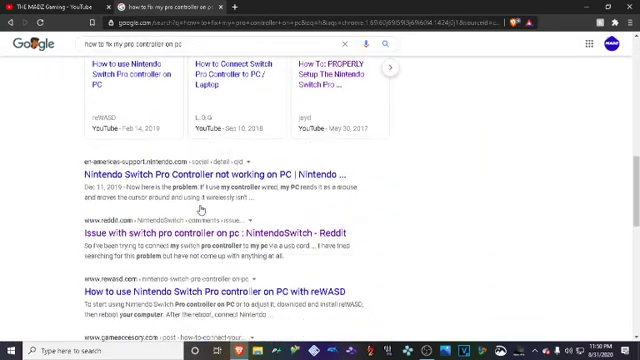
scroll(197, 185, up, 2)
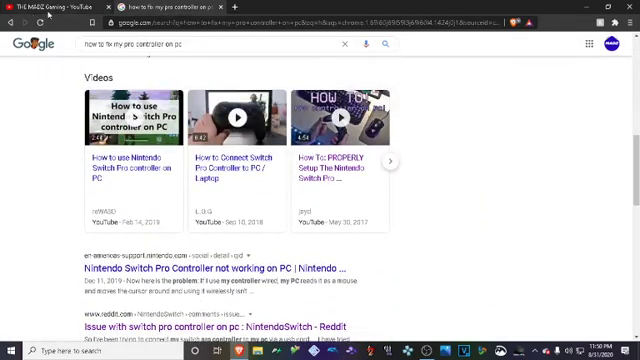
key(alt+Home)
text(h)
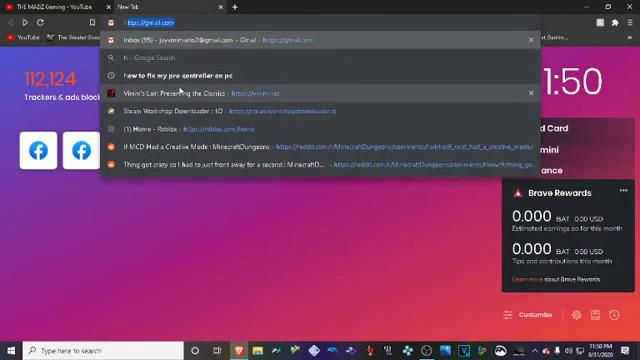
text(ow)
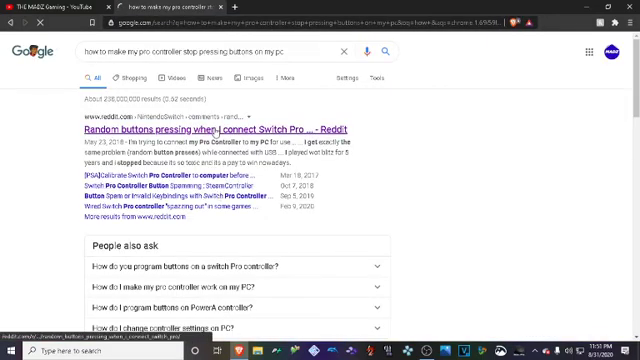
Read the r/NintendoSwitch thread on Switch Pro Controller random button presses, then bring up OBS
click(212, 130)
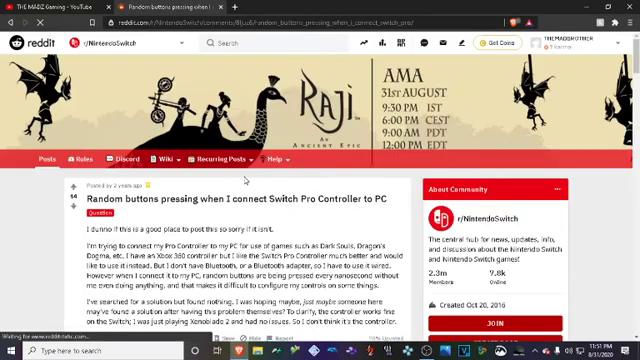
scroll(276, 179, down, 3)
scroll(276, 179, down, 3)
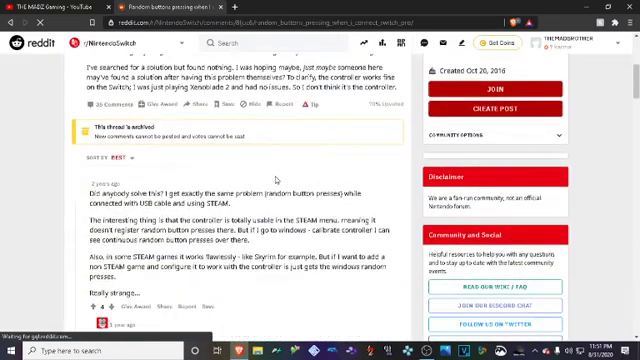
scroll(273, 181, down, 1)
scroll(274, 181, down, 3)
scroll(274, 181, up, 4)
scroll(275, 165, up, 5)
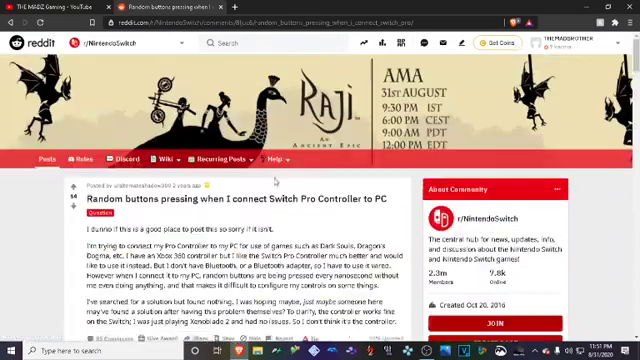
scroll(159, 181, down, 2)
scroll(150, 182, down, 1)
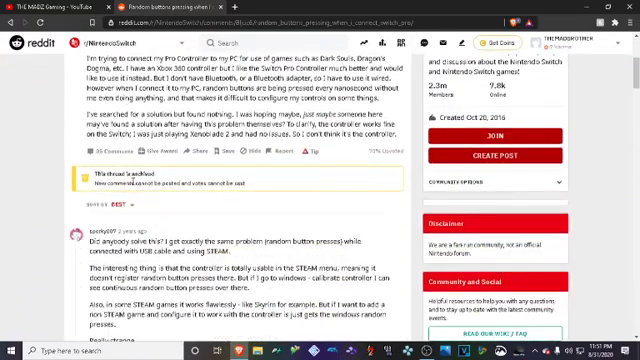
scroll(148, 182, down, 1)
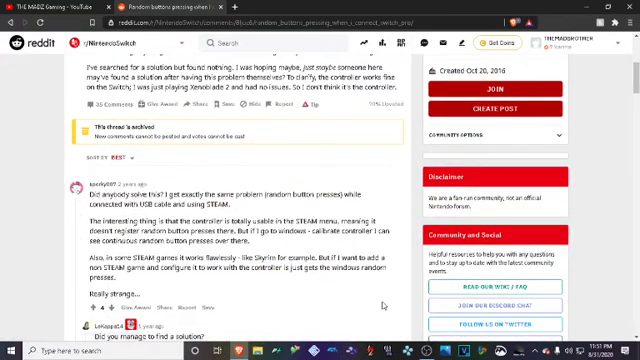
click(425, 351)
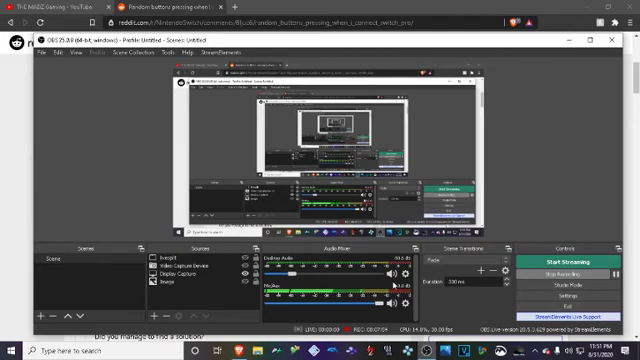